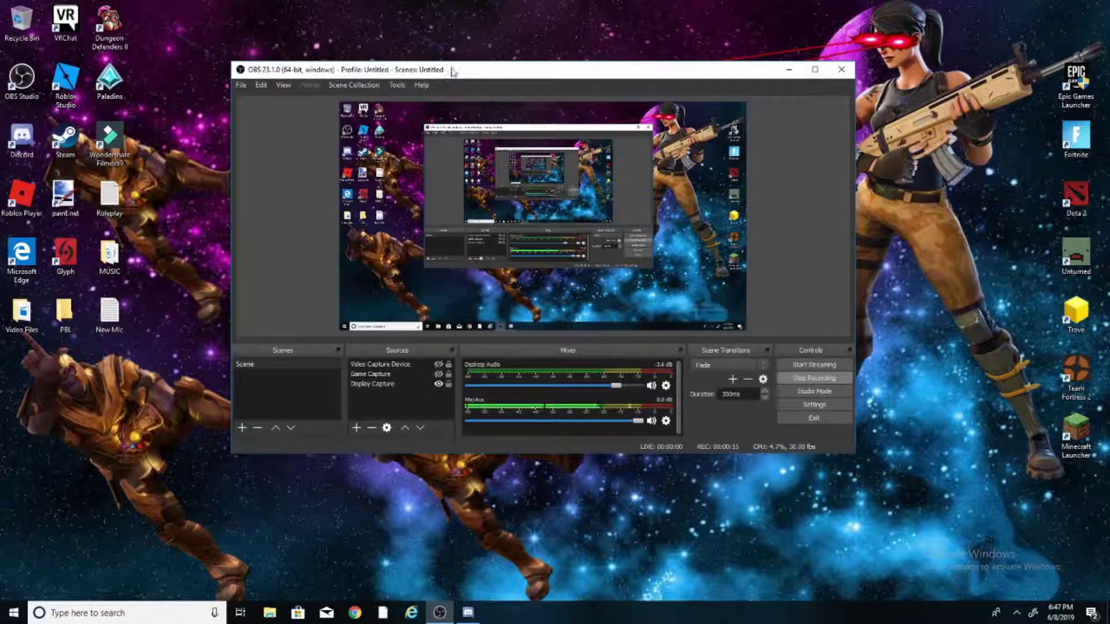
- Move the OBS window aside to make room on the desktop
mouse_move(453, 72)
mouse_down()
mouse_move(510, 83)
mouse_move(496, 80)
mouse_move(504, 73)
mouse_up()
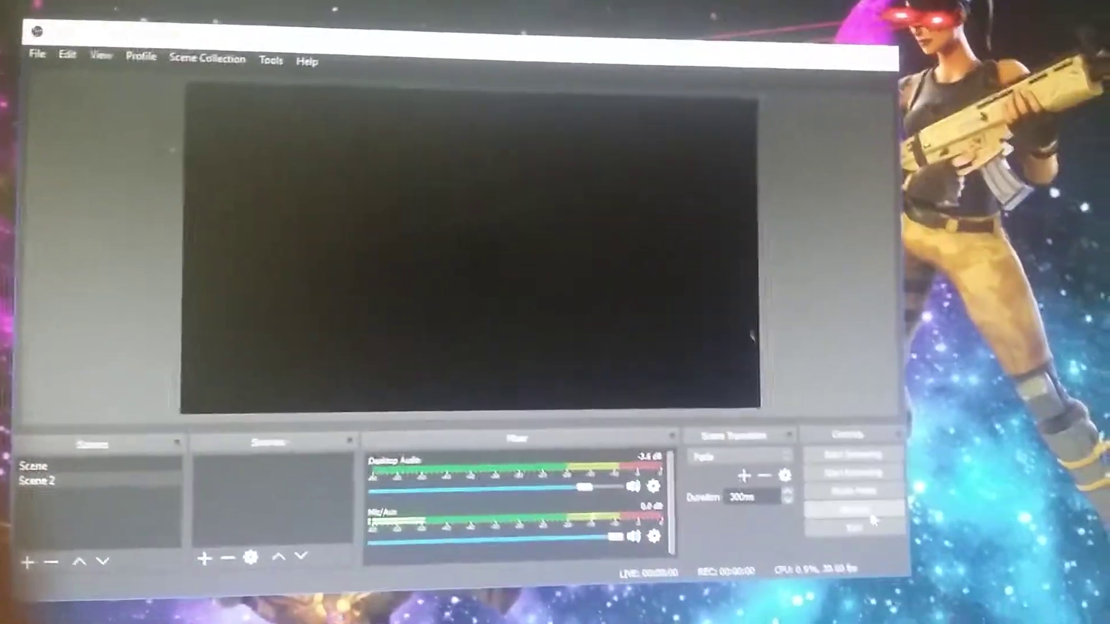
- Choose the Dark theme in Settings and move on to the Stream page
click(902, 477)
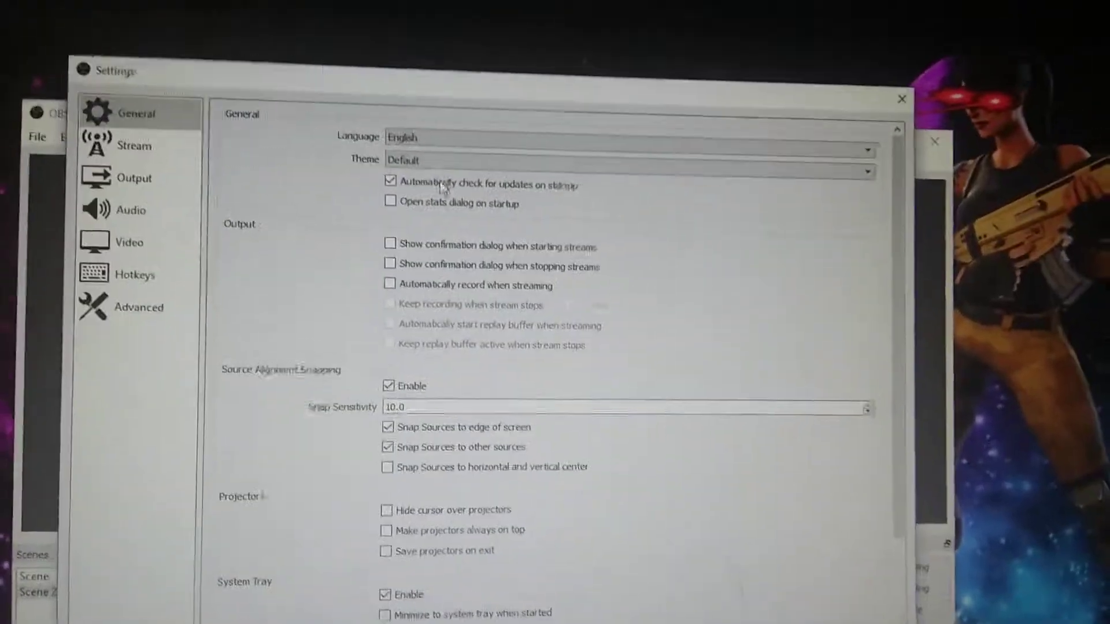
click(504, 97)
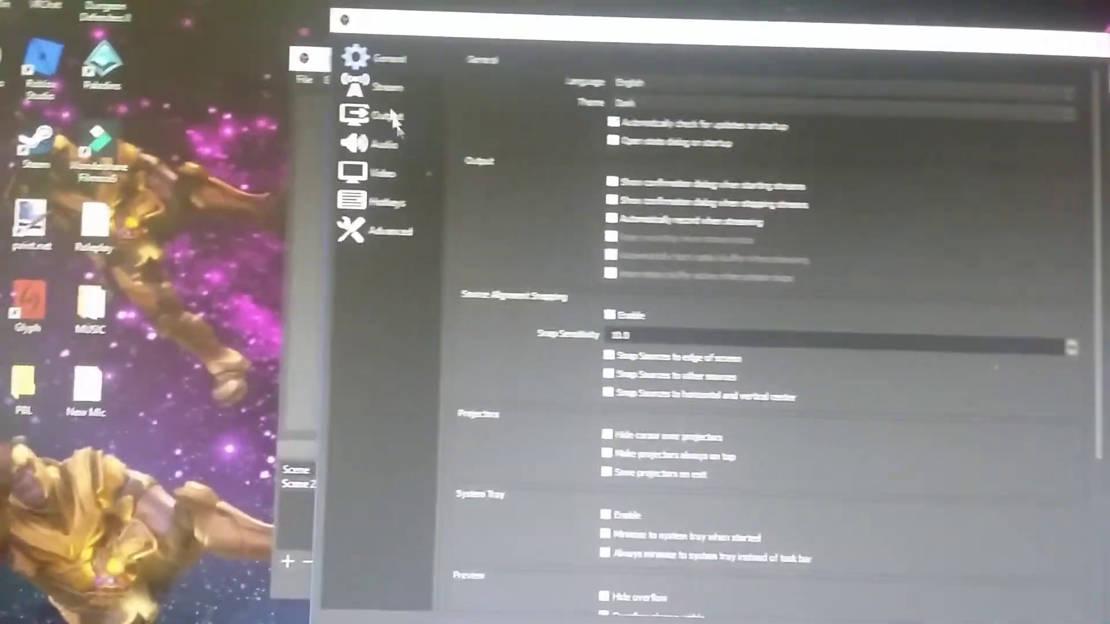
click(379, 88)
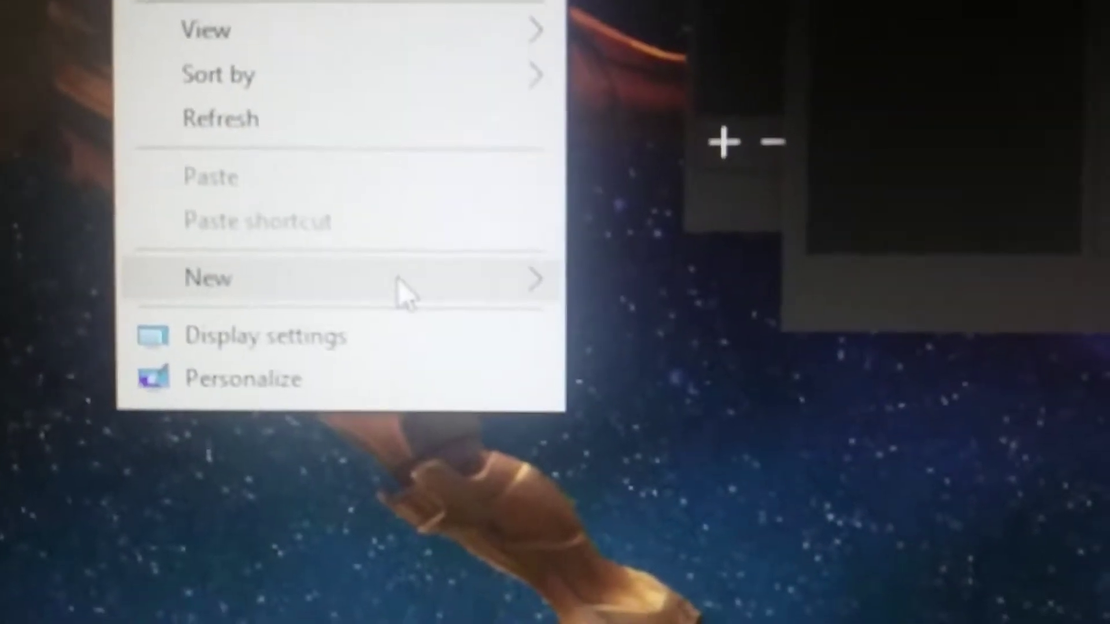
mouse_move(225, 218)
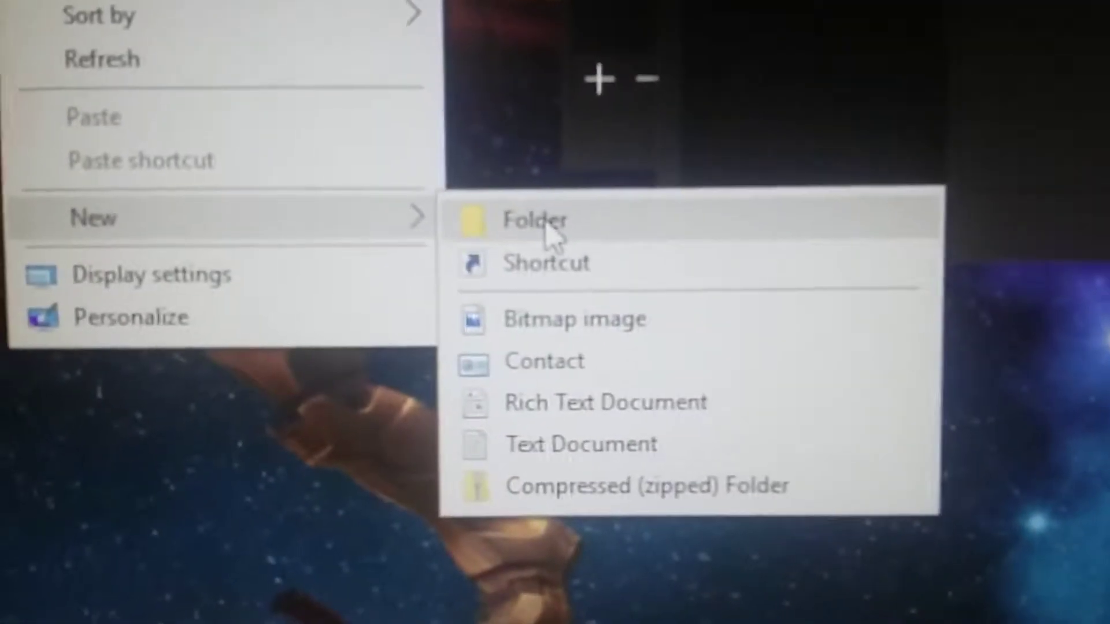
- Create a desktop folder named 'video files 2'
click(542, 228)
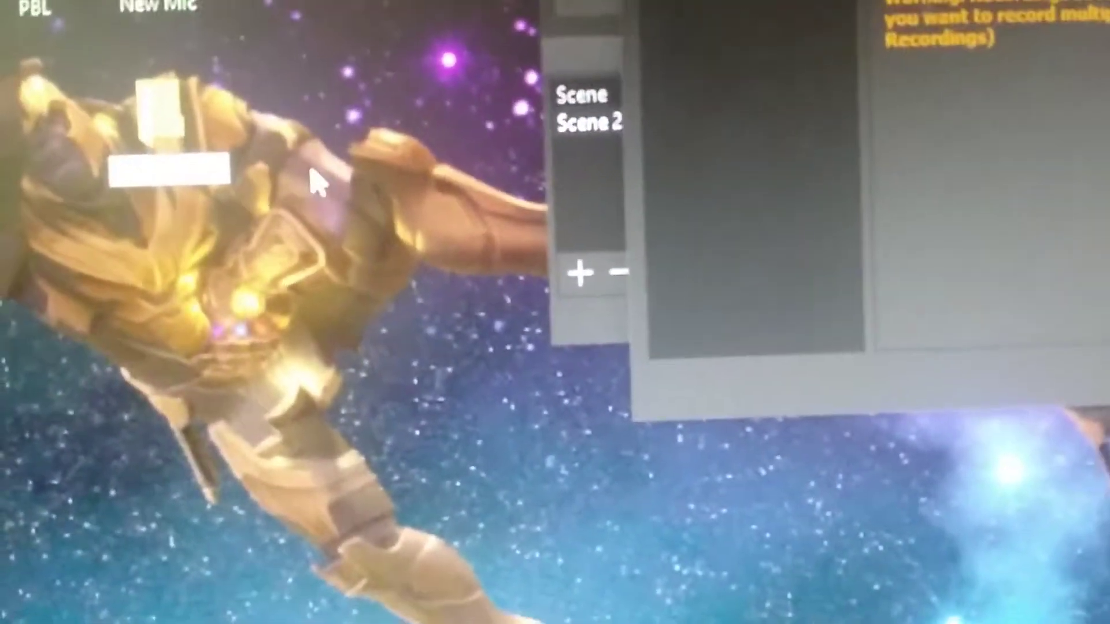
key(Return)
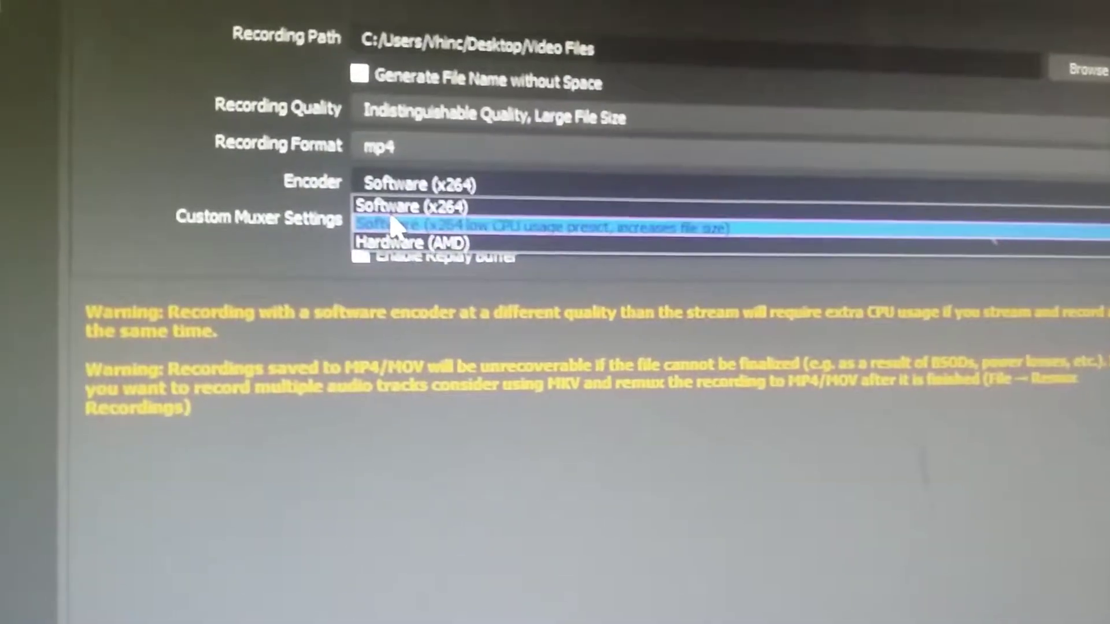
- Choose Software (x264) as the recording encoder in Output settings
click(373, 206)
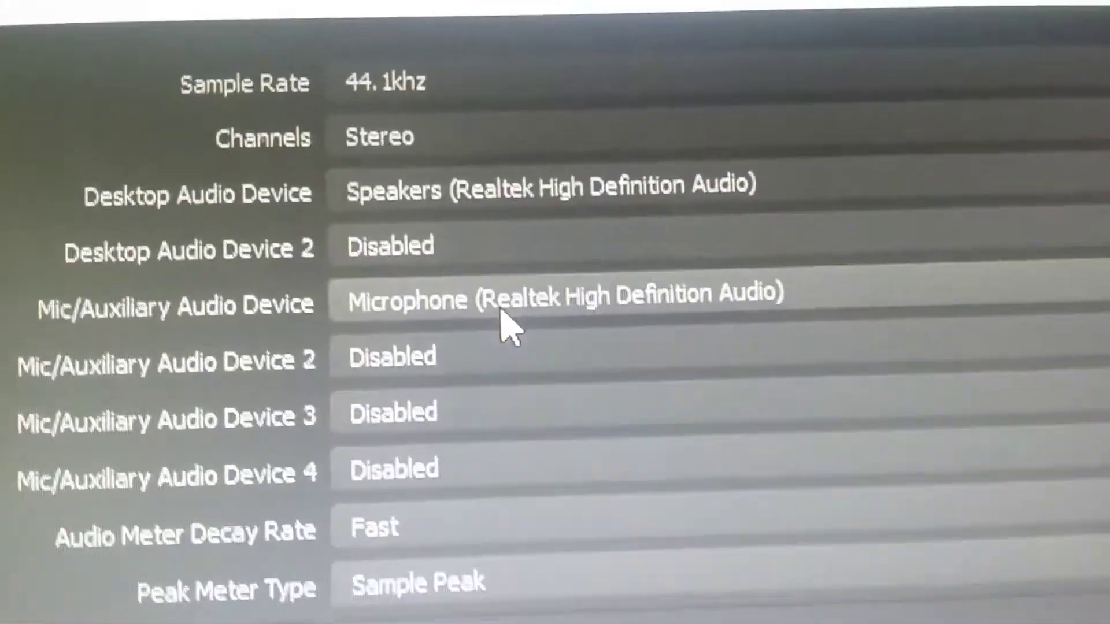
click(507, 325)
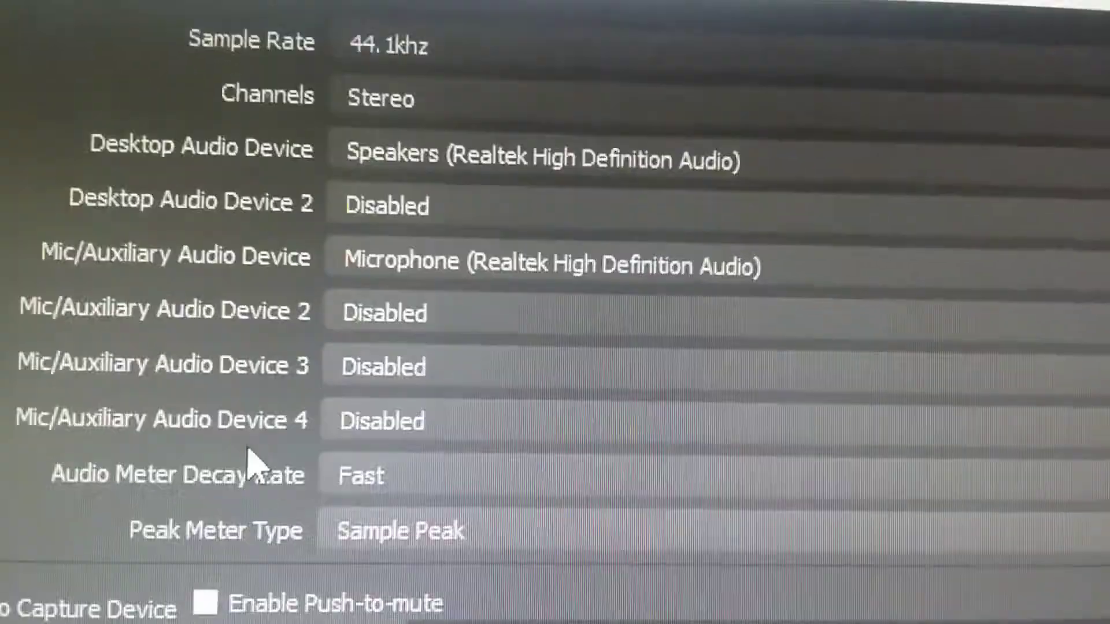
scroll(243, 373, down, 2)
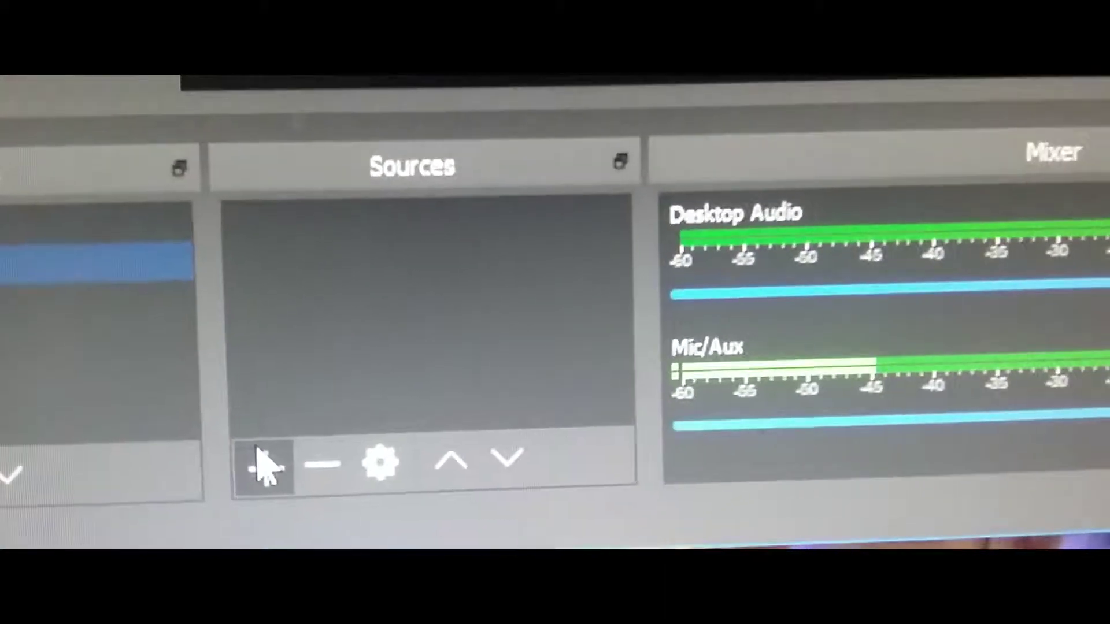
- Add a Display Capture source and pick Game Capture as the next source type
click(246, 456)
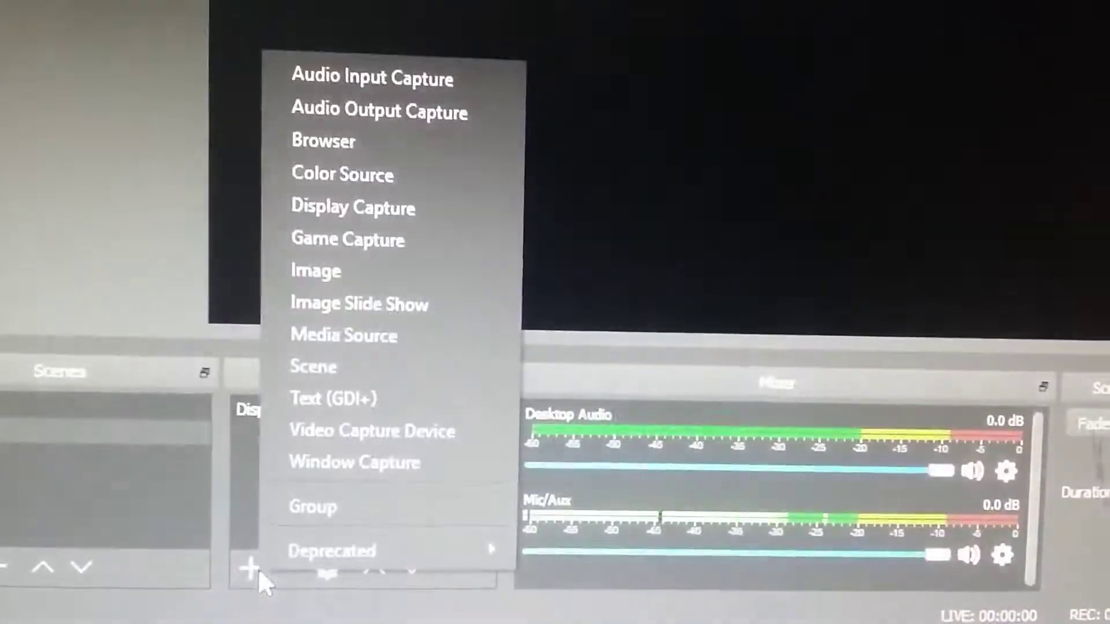
click(346, 231)
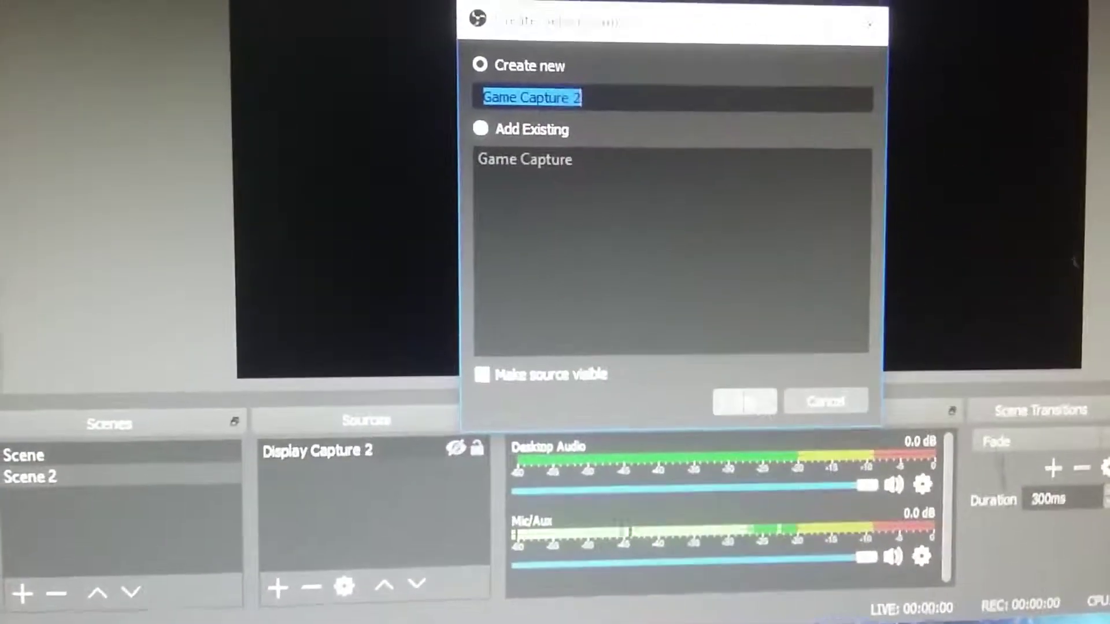
- Create Game Capture 2 capturing a specific window, matching title else same window type
click(778, 354)
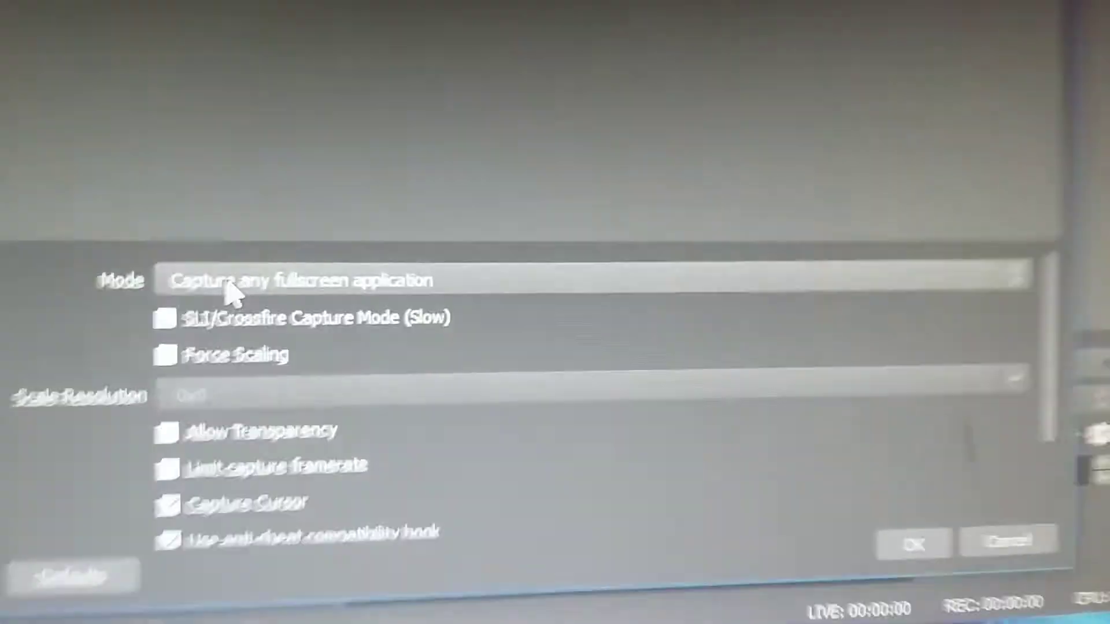
click(445, 372)
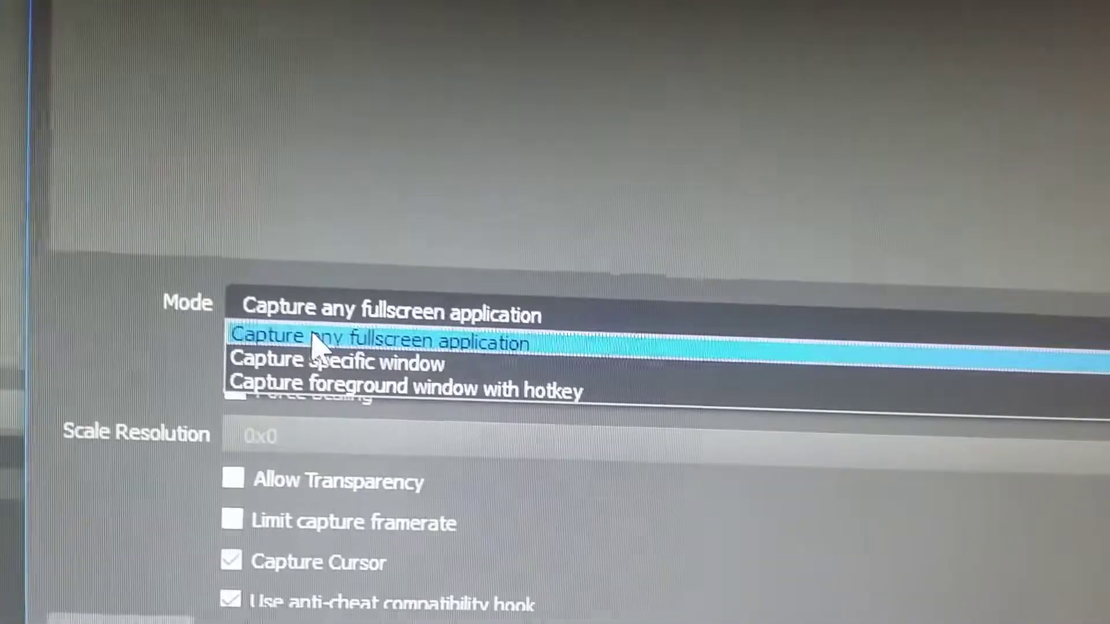
click(363, 375)
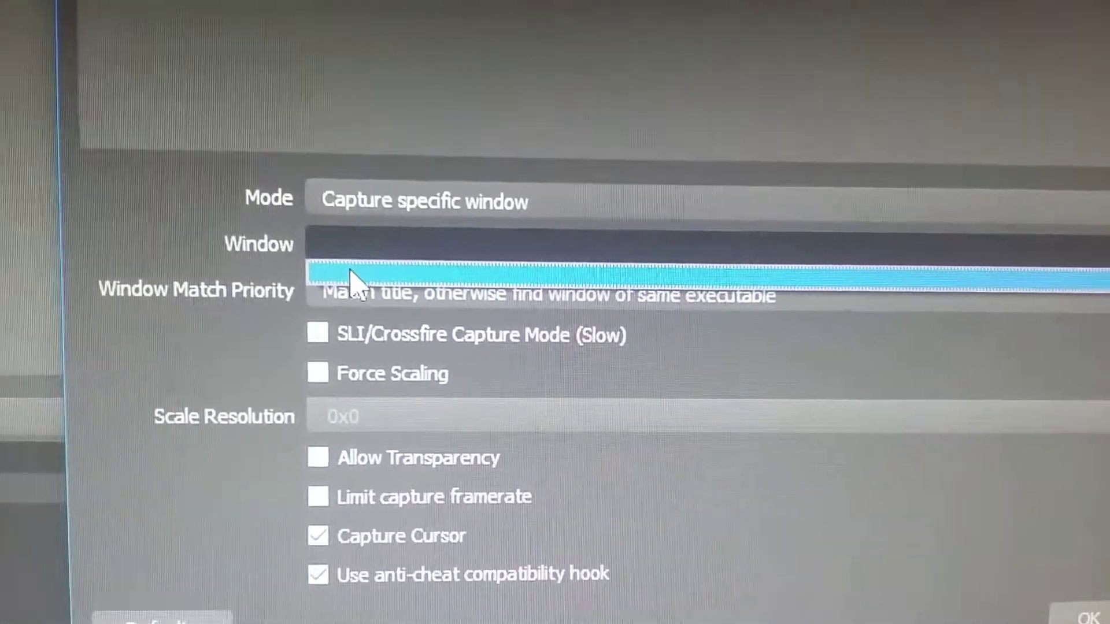
click(356, 282)
click(304, 238)
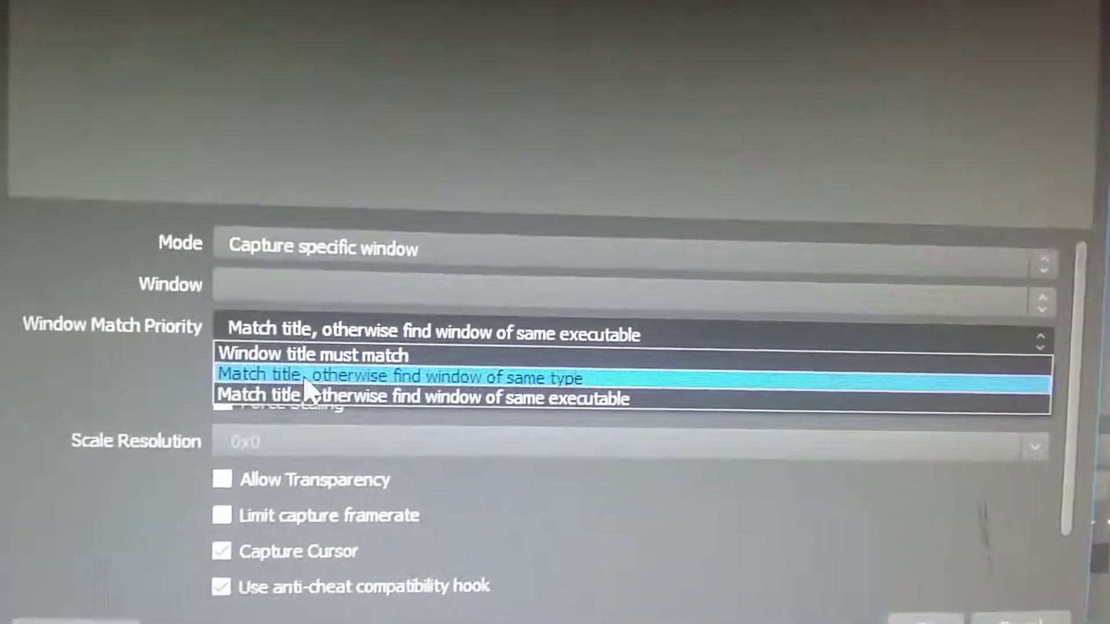
click(314, 379)
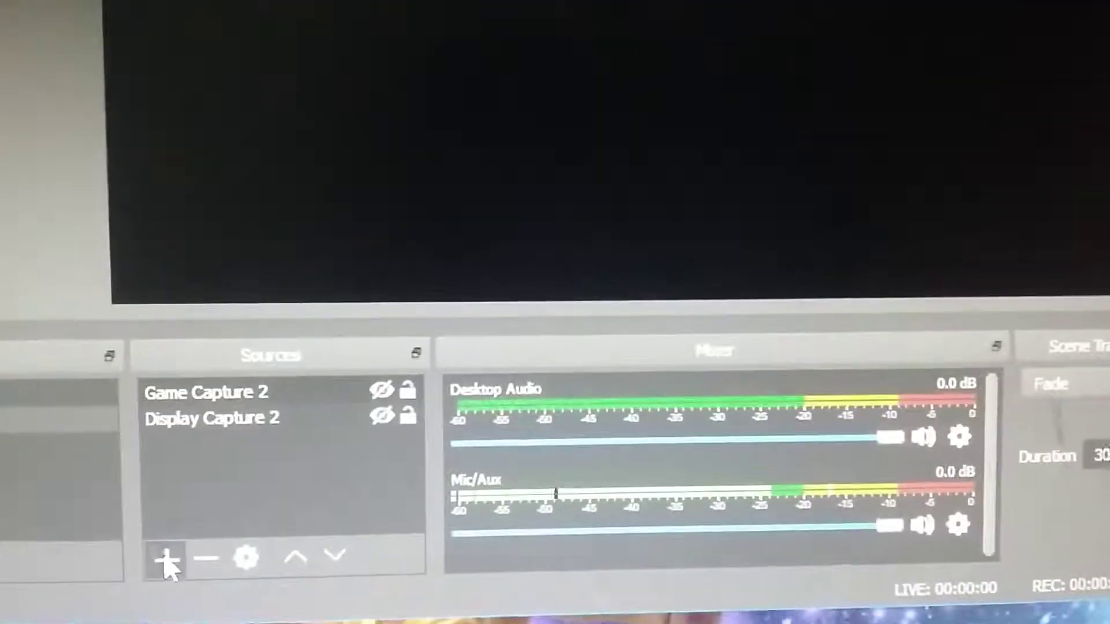
- Add a Video Capture Device 2 source with default device settings
click(167, 564)
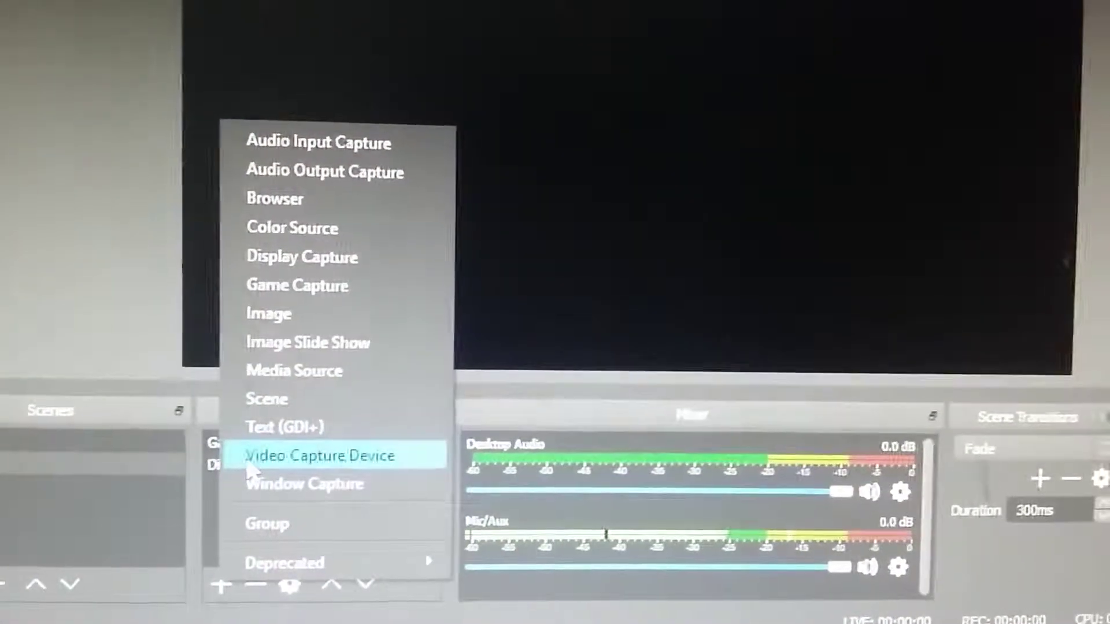
click(256, 473)
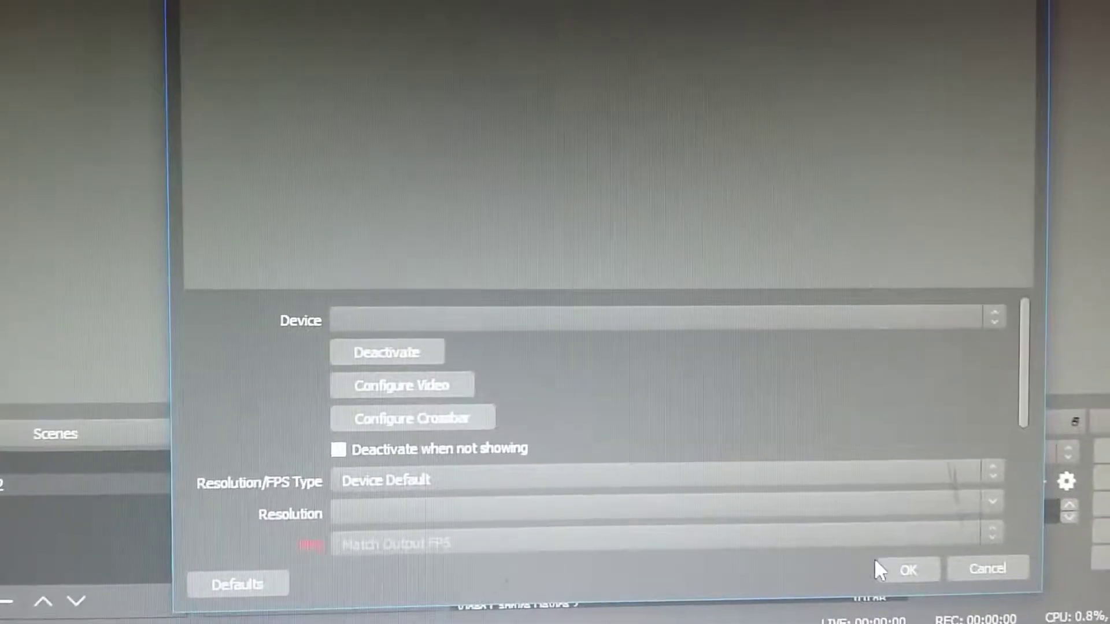
click(912, 570)
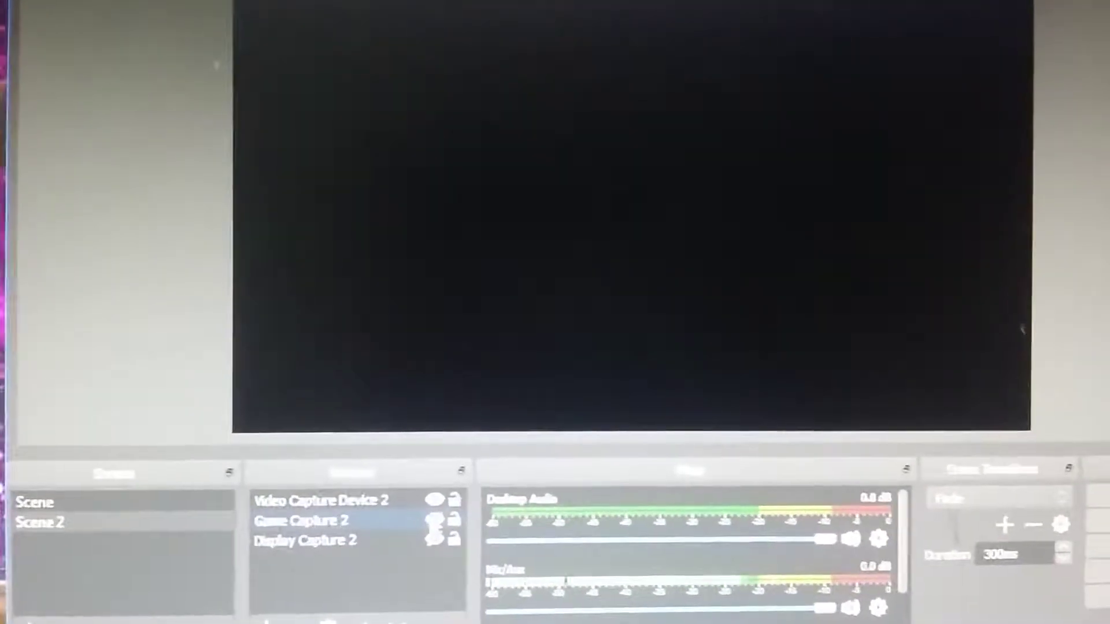
- Show Display Capture 2 in the preview and scale its desktop image down
click(453, 547)
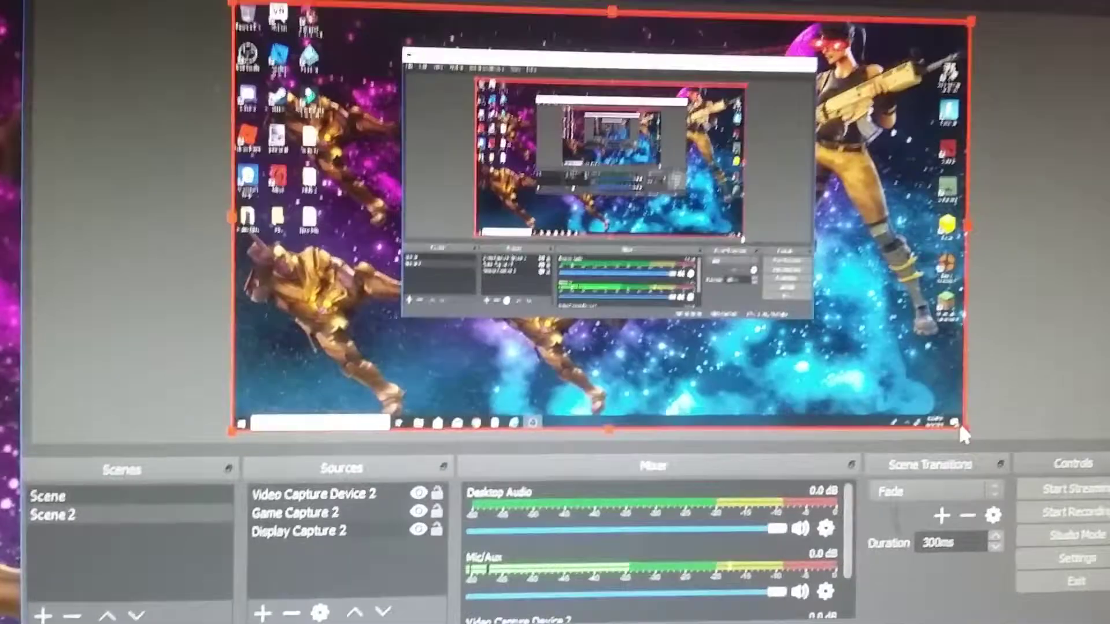
mouse_move(959, 422)
mouse_down()
mouse_move(933, 455)
mouse_move(842, 391)
mouse_move(927, 458)
mouse_up()
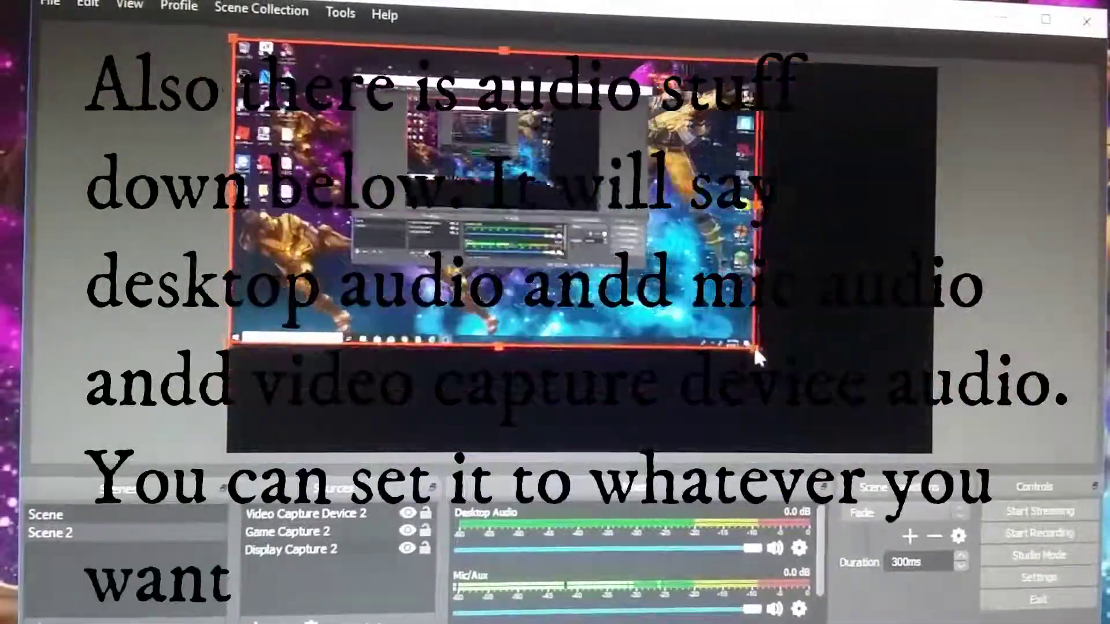